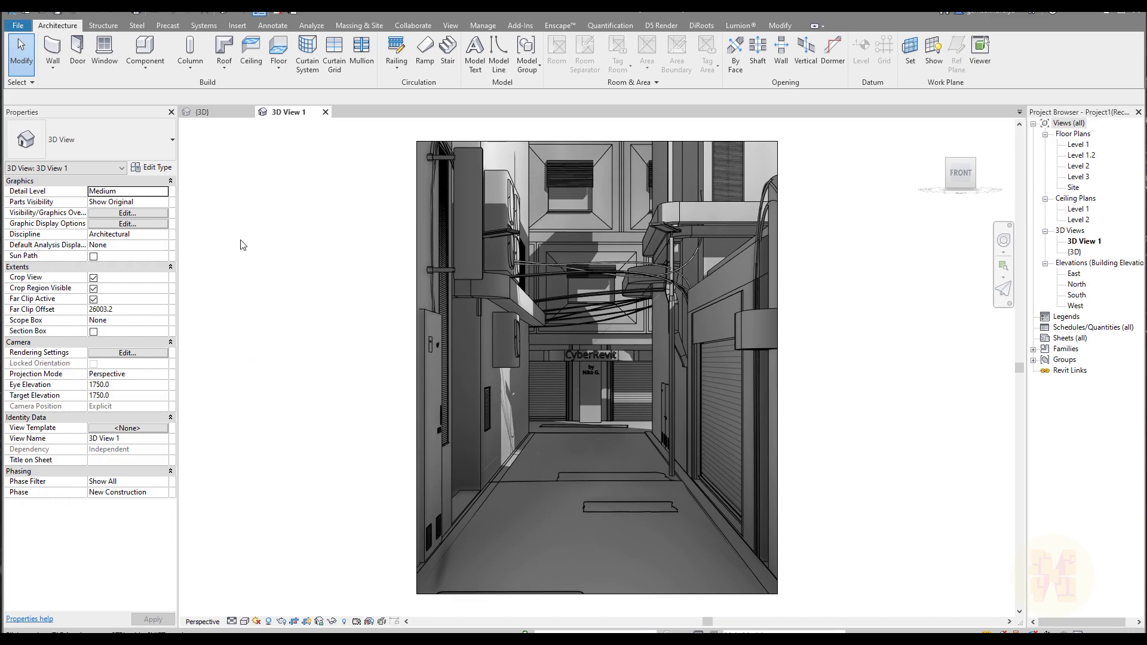
From the Insert tab, open Load Autodesk Family, nudge it right, and scroll the 3422 families.
{"action": "left_click", "coordinate": [237, 26]}
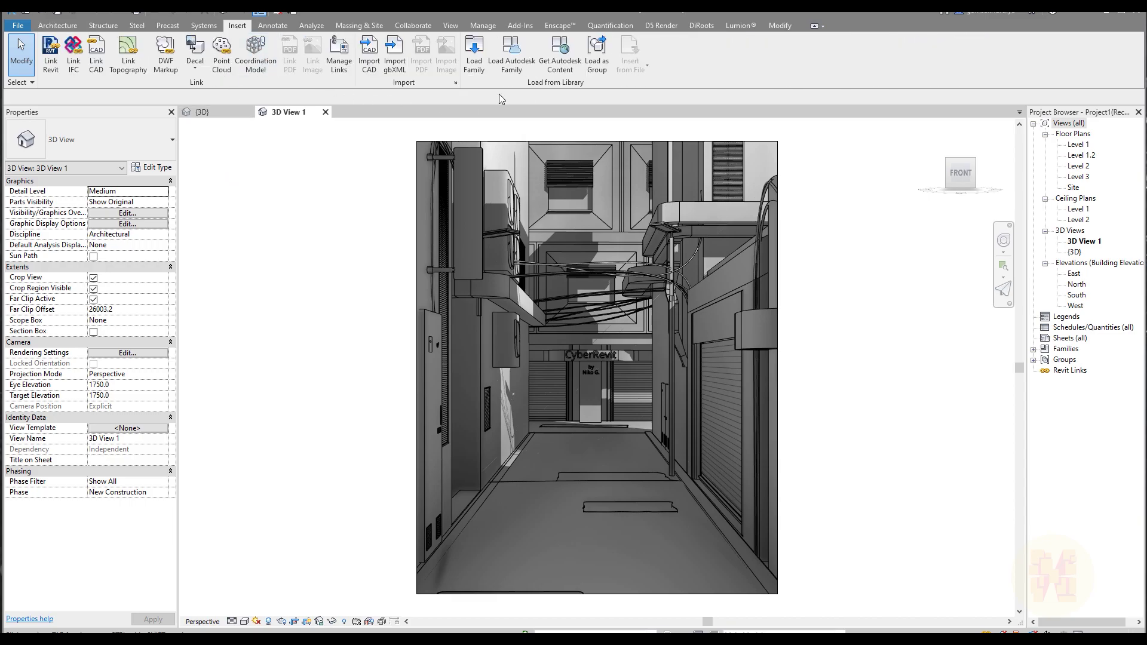
{"action": "left_click", "coordinate": [519, 70]}
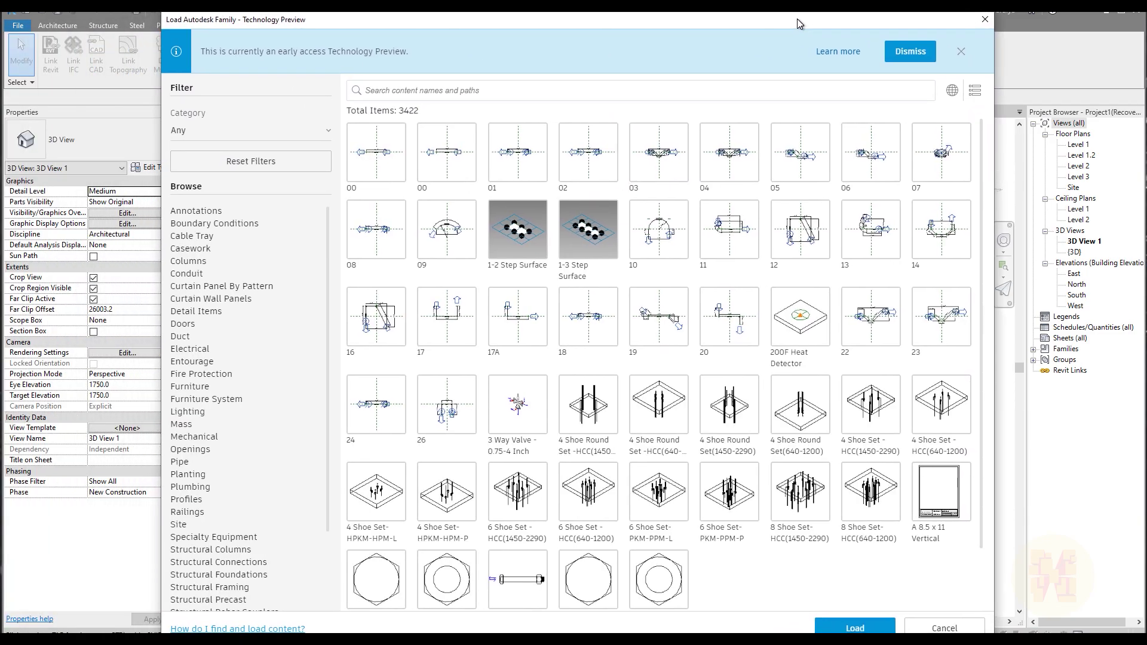
{"action": "left_click_drag", "start_coordinate": [796, 20], "coordinate": [815, 18]}
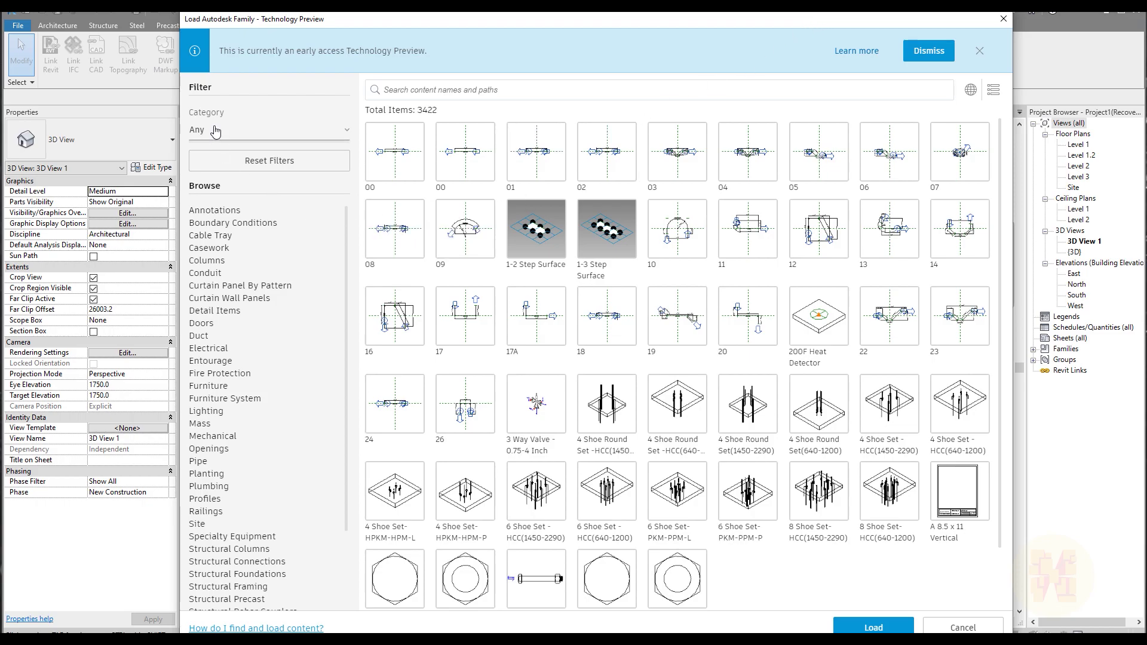
{"action": "scroll", "coordinate": [237, 266], "scroll_direction": "down", "scroll_amount": 3}
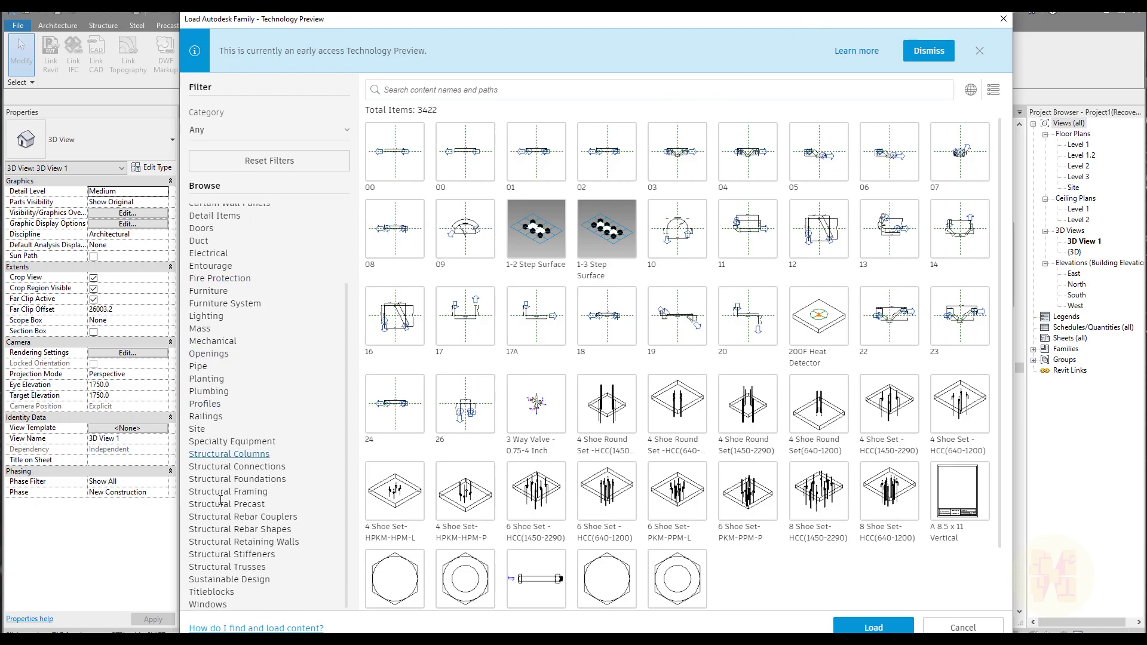
{"action": "scroll", "coordinate": [240, 340], "scroll_direction": "up", "scroll_amount": 3}
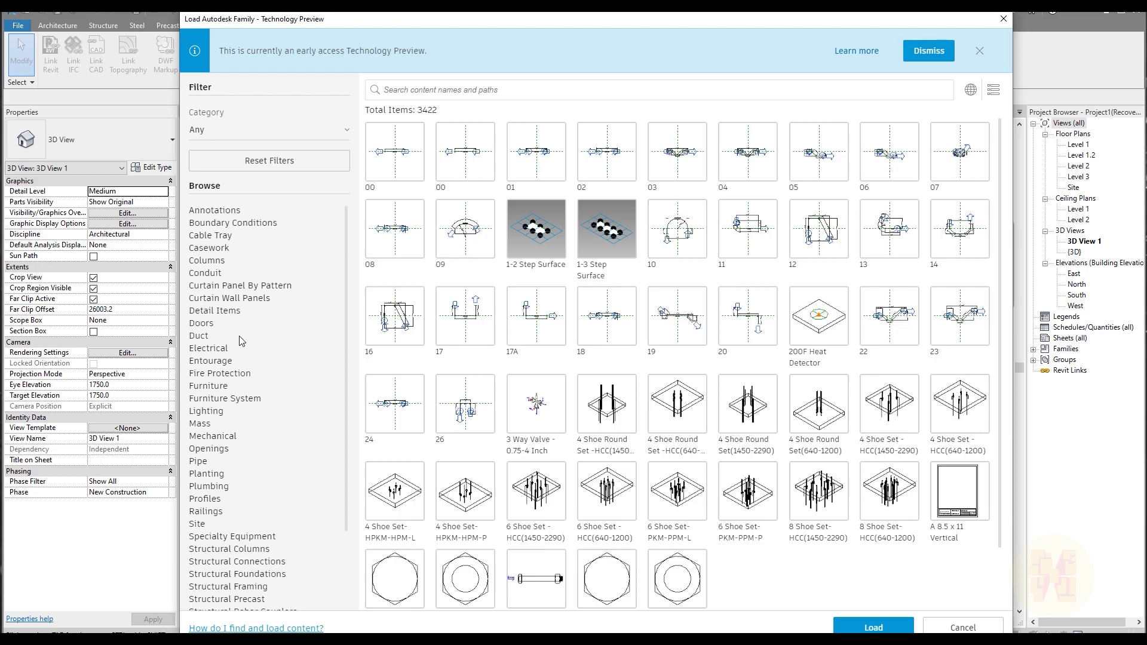
{"action": "scroll", "coordinate": [240, 317], "scroll_direction": "down", "scroll_amount": 3}
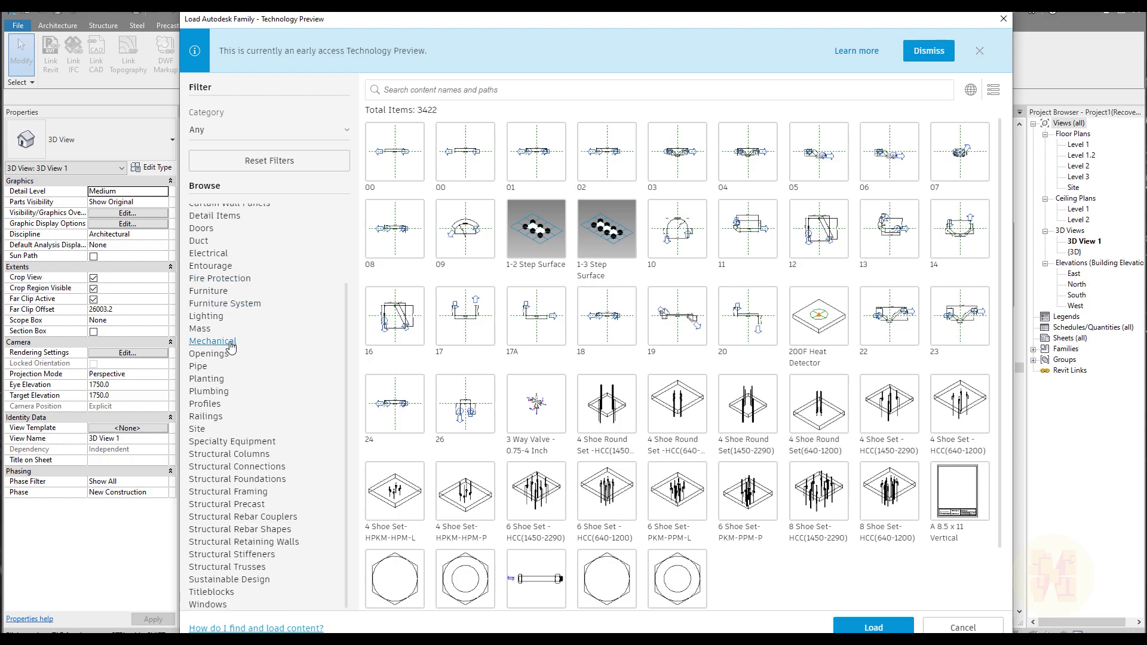
{"action": "left_click", "coordinate": [214, 606]}
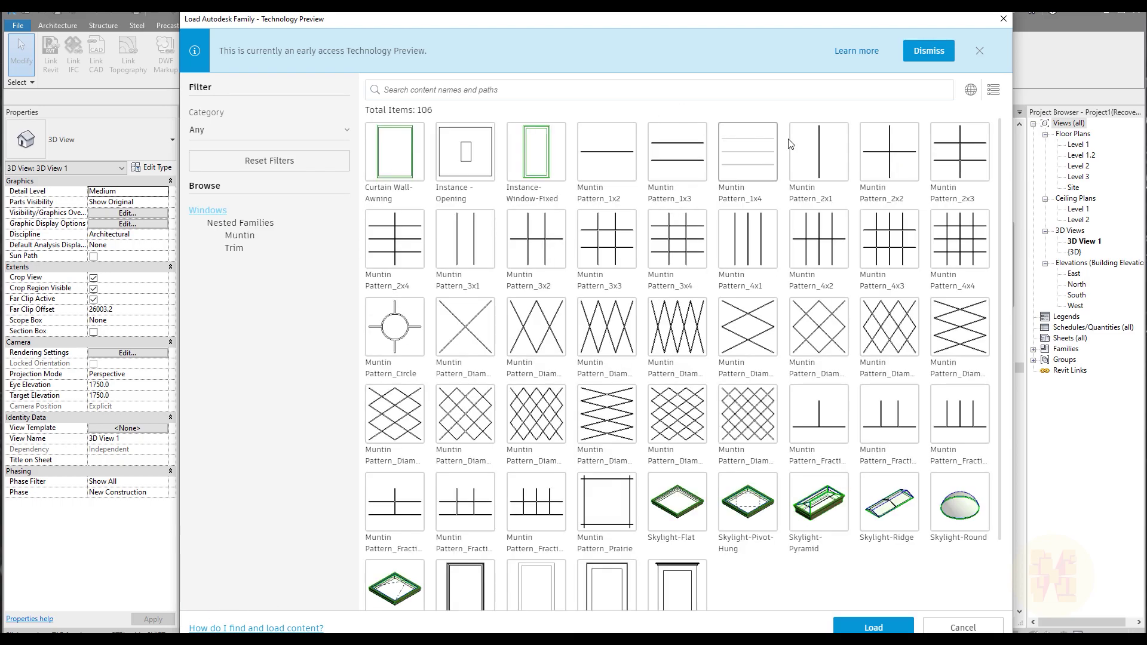
{"action": "scroll", "coordinate": [634, 507], "scroll_direction": "down", "scroll_amount": 2}
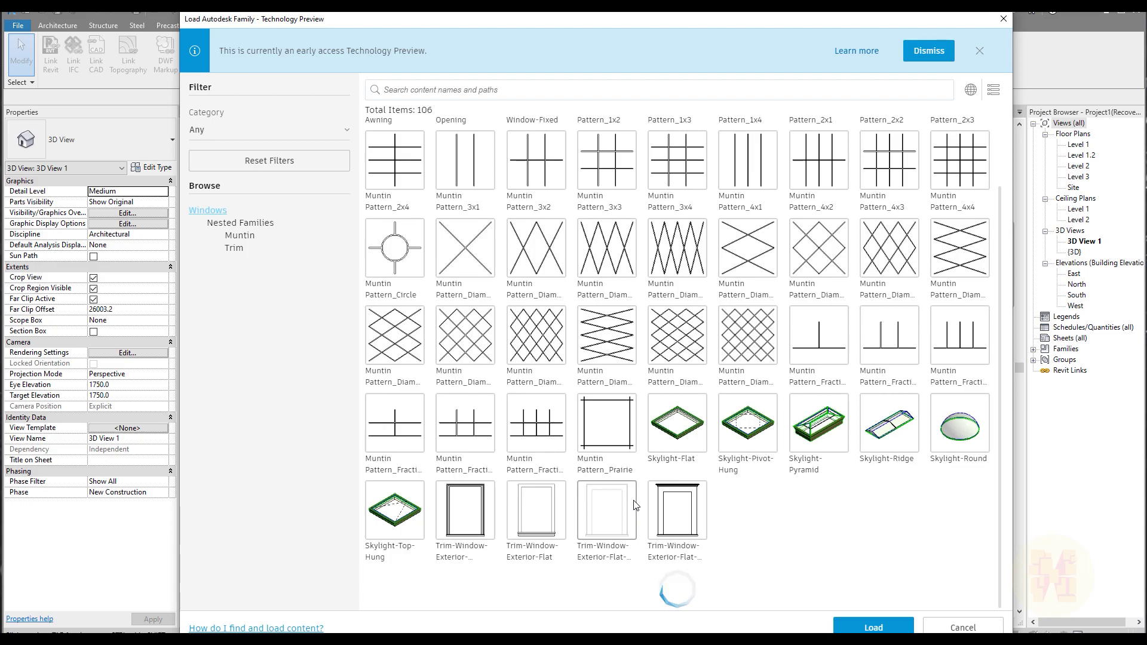
{"action": "scroll", "coordinate": [467, 308], "scroll_direction": "down", "scroll_amount": 8}
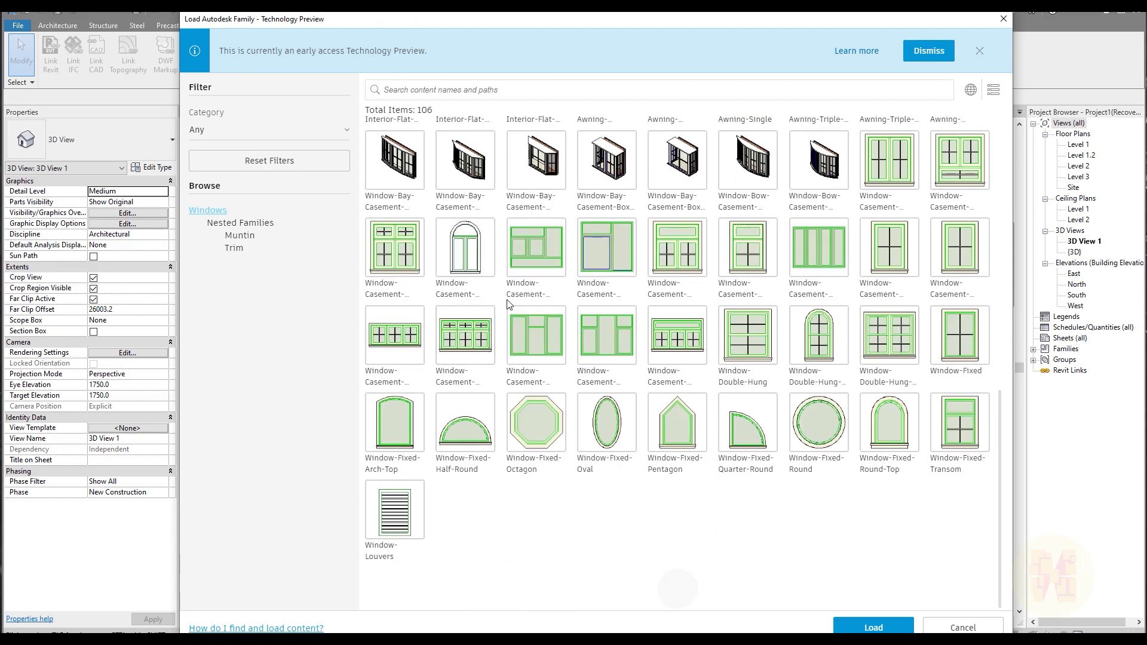
{"action": "scroll", "coordinate": [657, 412], "scroll_direction": "down", "scroll_amount": 2}
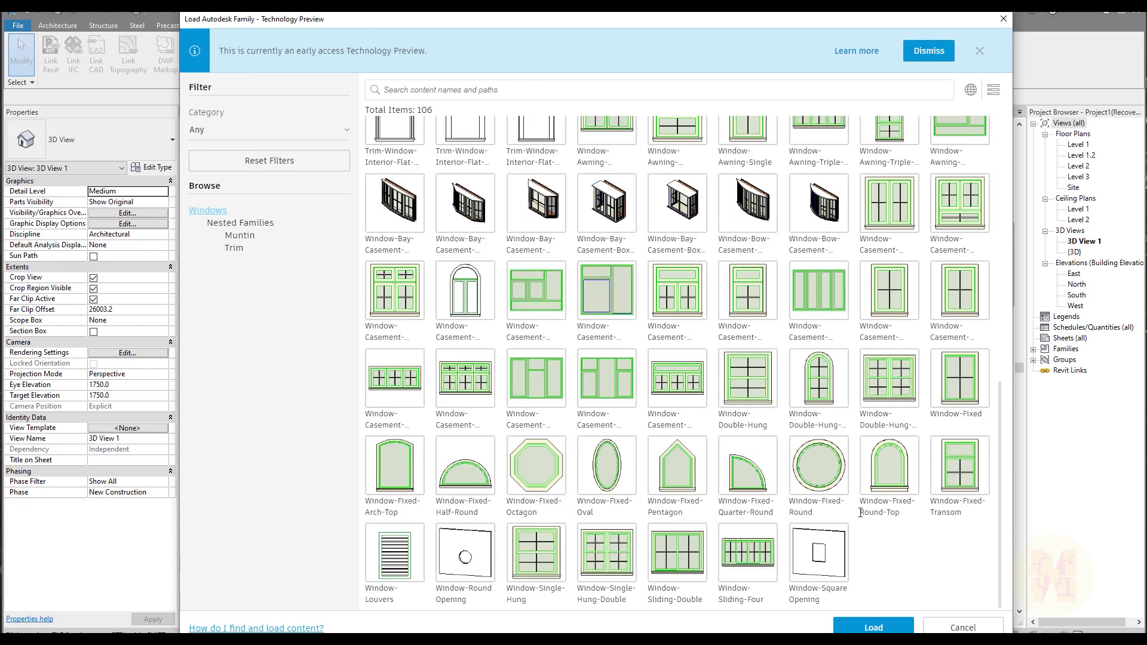
{"action": "scroll", "coordinate": [616, 549], "scroll_direction": "up", "scroll_amount": 12}
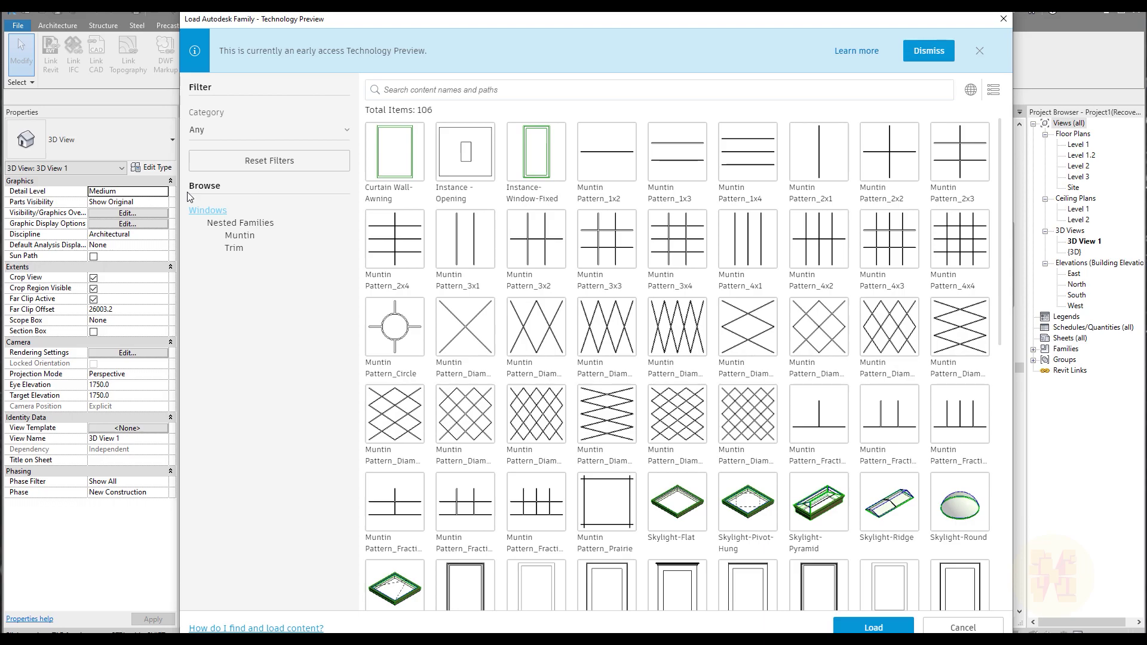
{"action": "left_click", "coordinate": [292, 159]}
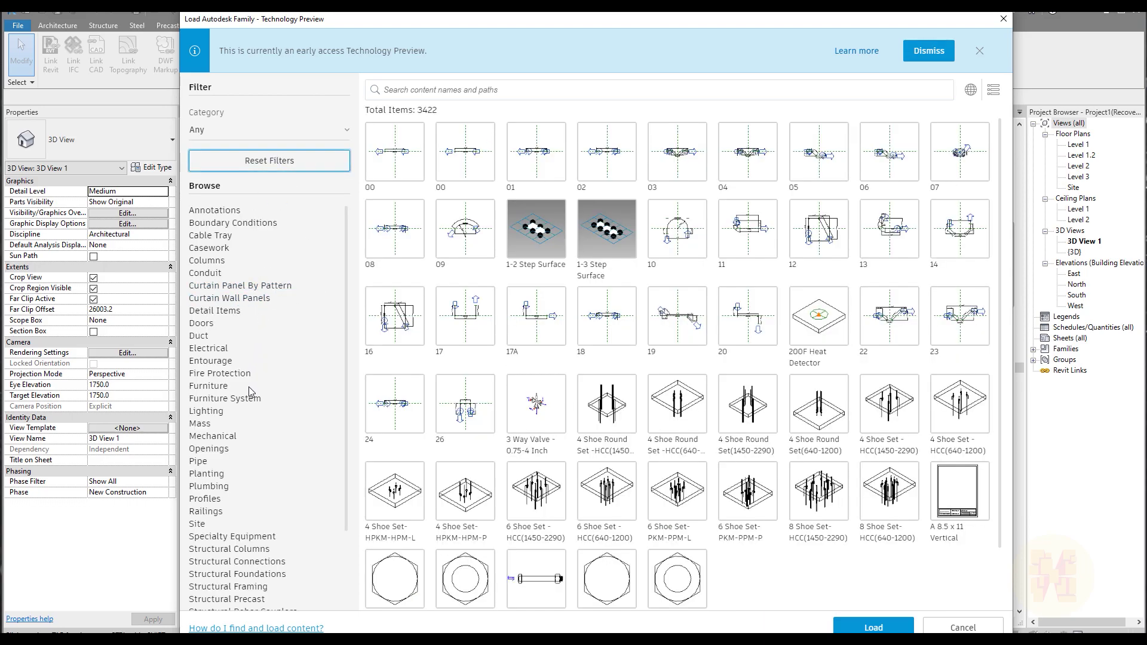
{"action": "scroll", "coordinate": [240, 388], "scroll_direction": "down", "scroll_amount": 3}
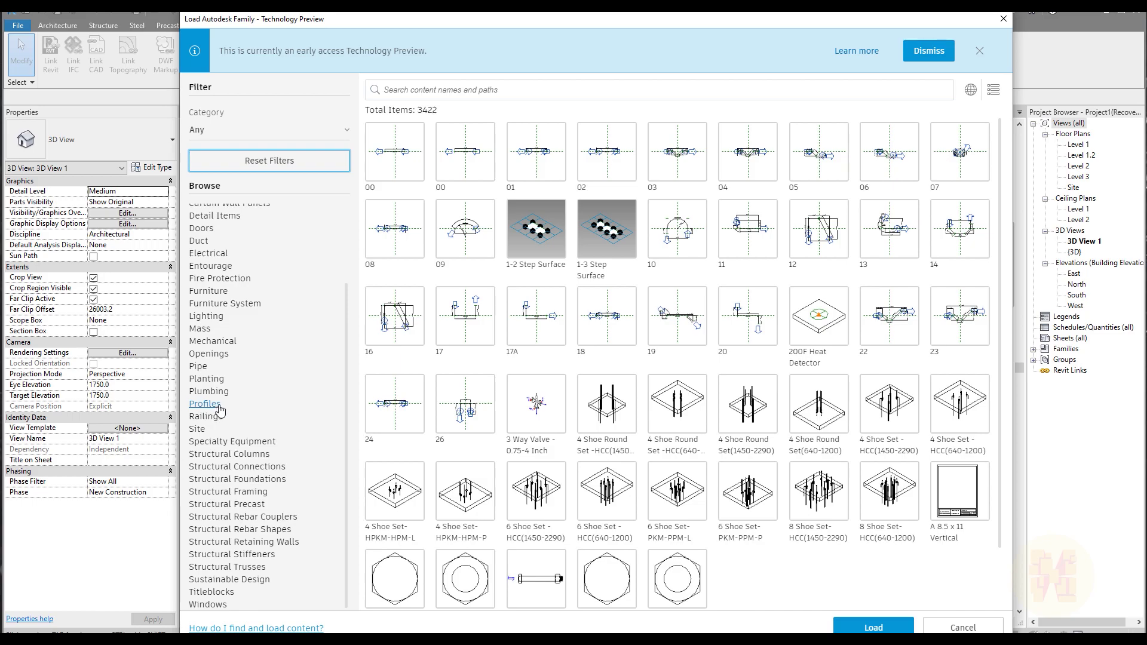
{"action": "scroll", "coordinate": [225, 405], "scroll_direction": "up", "scroll_amount": 3}
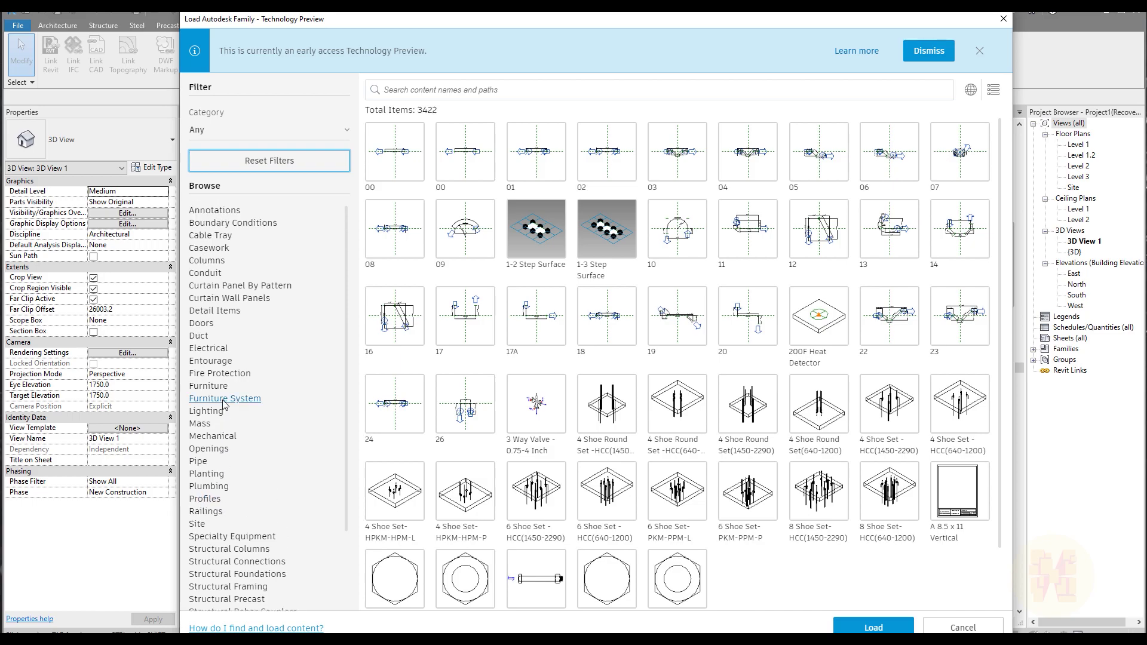
Filter to Detail Items and load the Aluminum Fixed Window-Fixed family.
{"action": "left_click", "coordinate": [234, 311]}
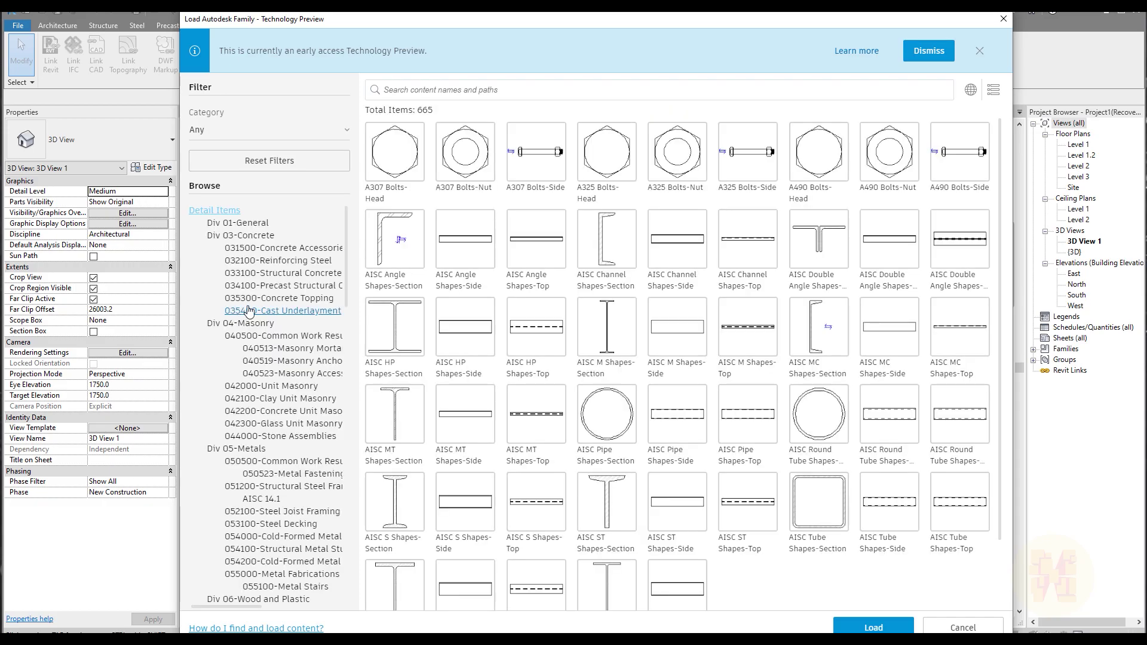
{"action": "scroll", "coordinate": [913, 363], "scroll_direction": "down", "scroll_amount": 1}
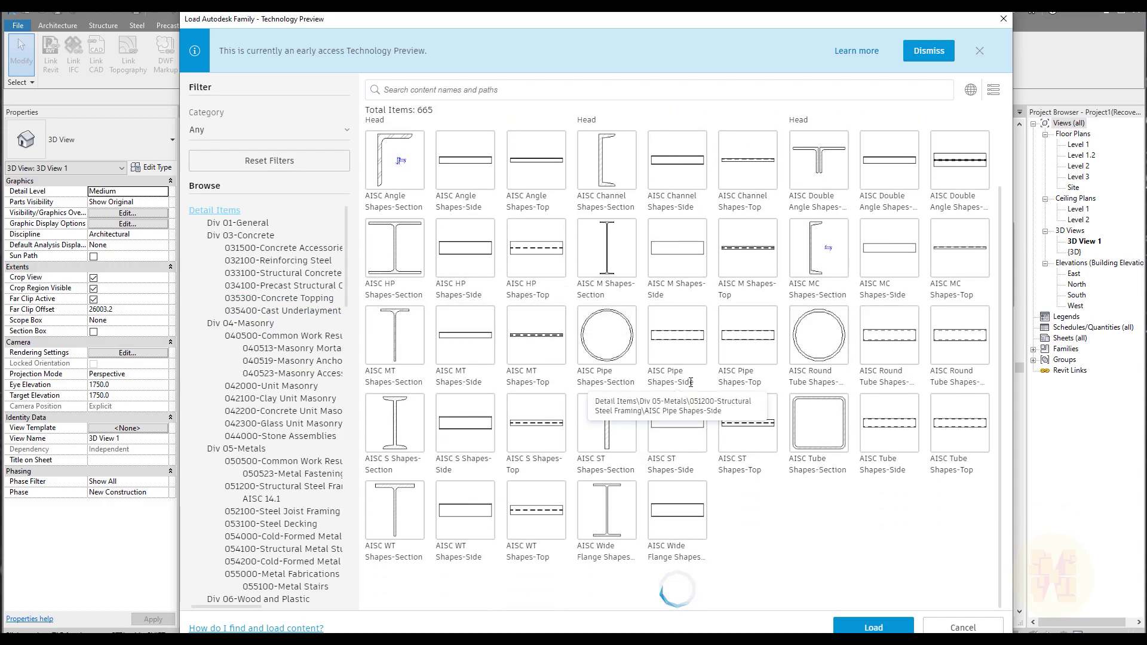
{"action": "scroll", "coordinate": [581, 412], "scroll_direction": "down", "scroll_amount": 2}
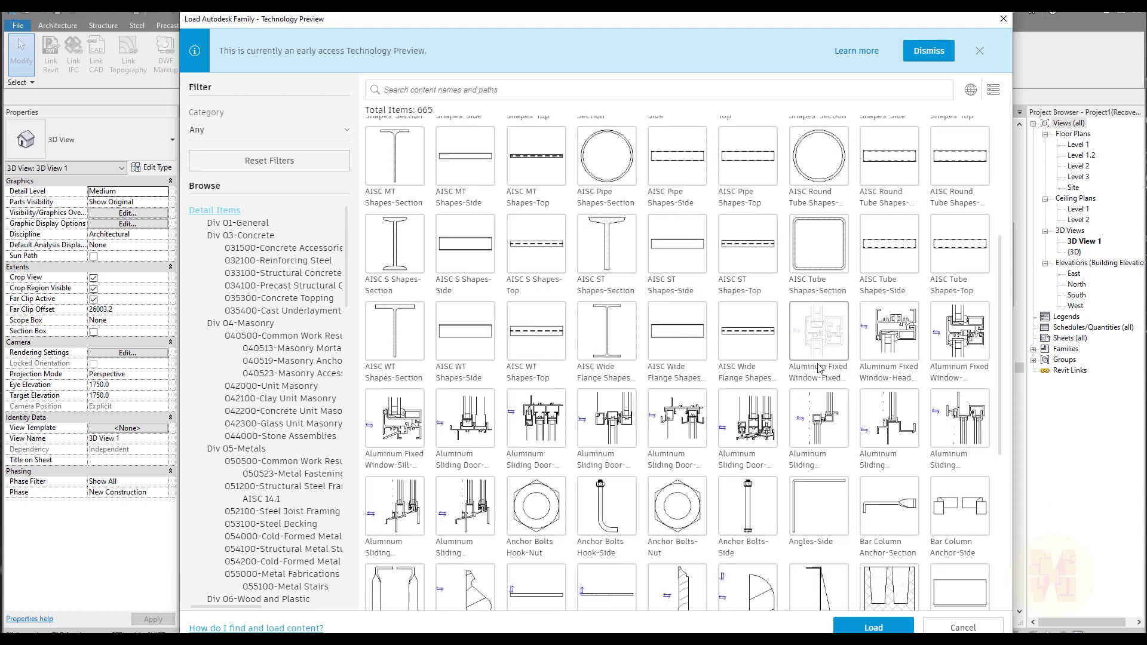
{"action": "left_click", "coordinate": [826, 342]}
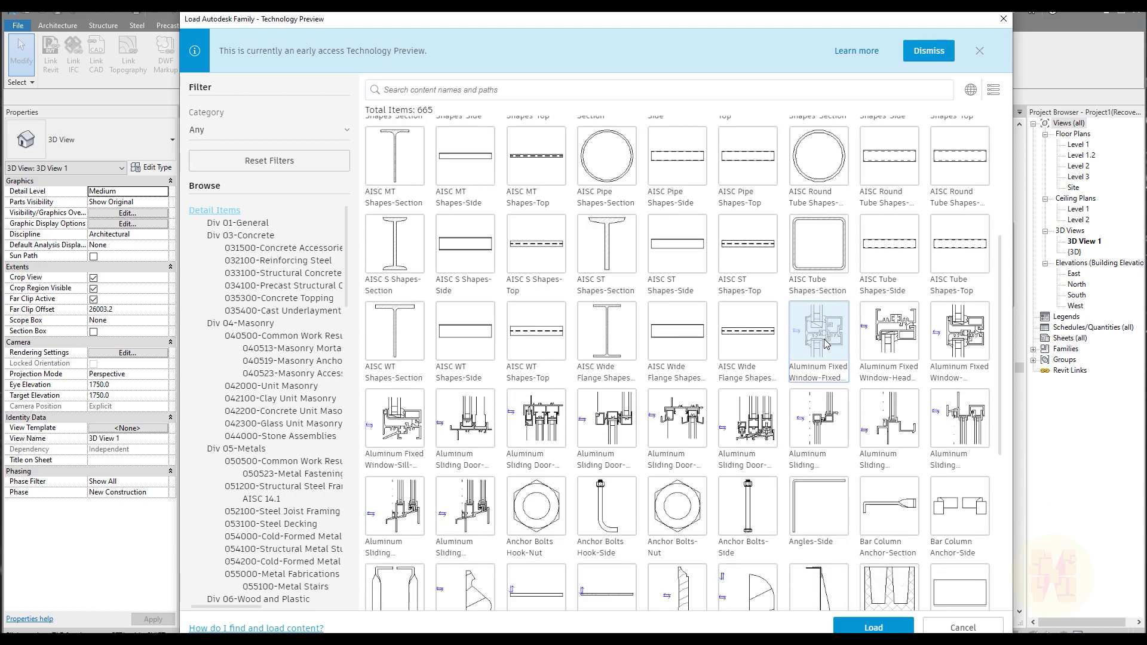
{"action": "left_click", "coordinate": [873, 627]}
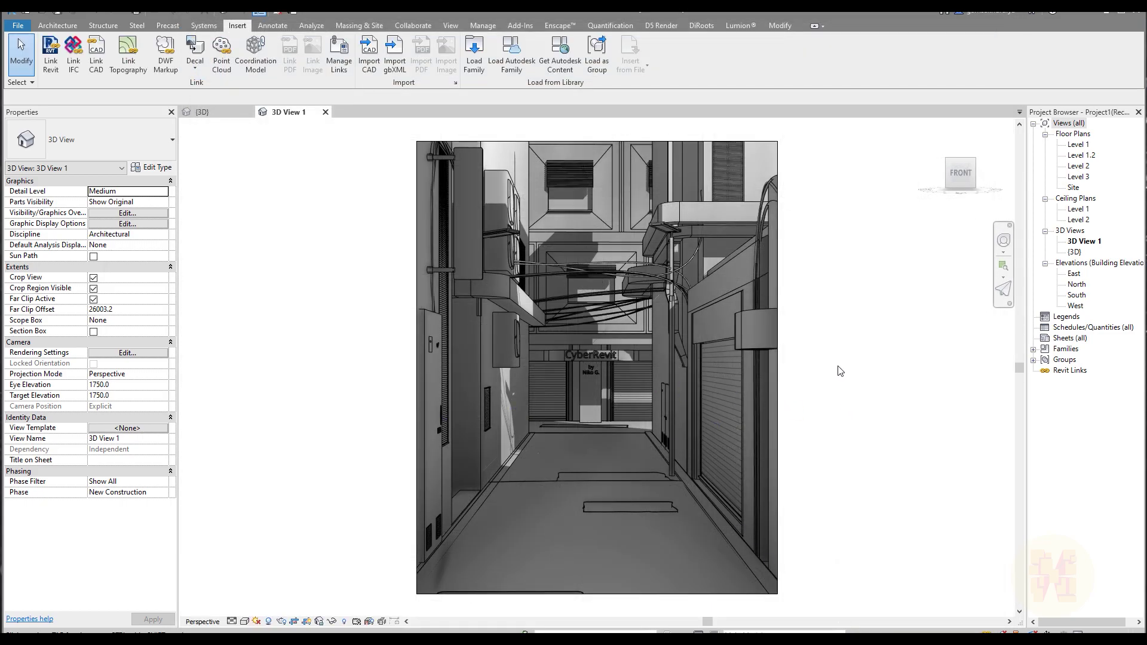
Reopen Load Autodesk Family and reset filters so all 3422 families show.
{"action": "left_click", "coordinate": [511, 55]}
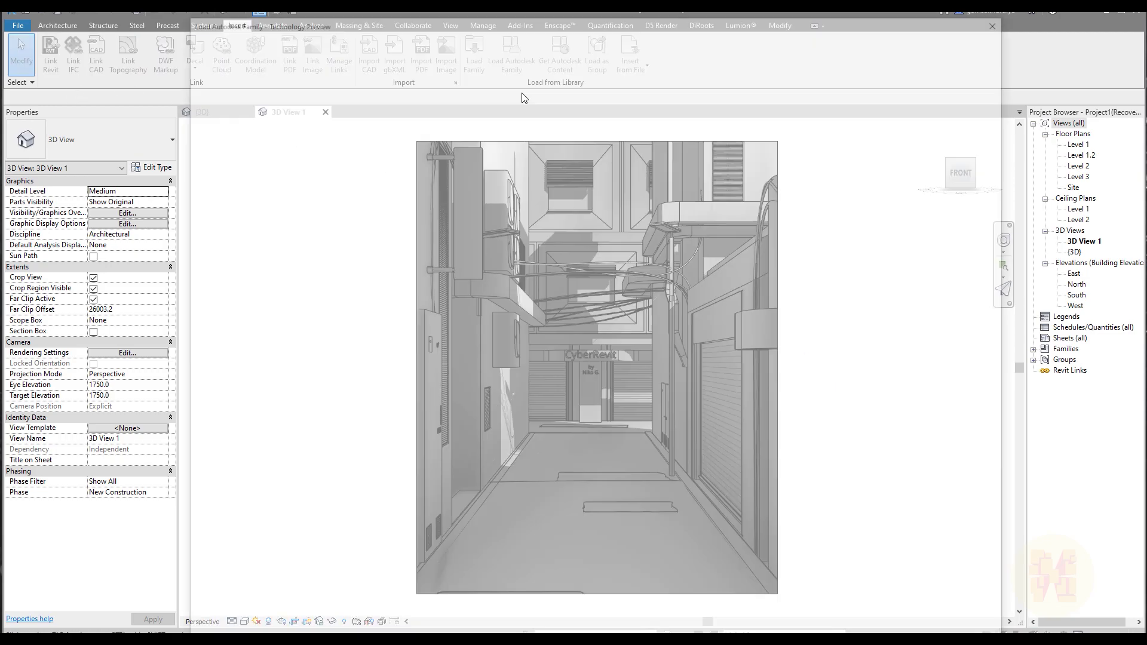
{"action": "scroll", "coordinate": [696, 341], "scroll_direction": "down", "scroll_amount": 10}
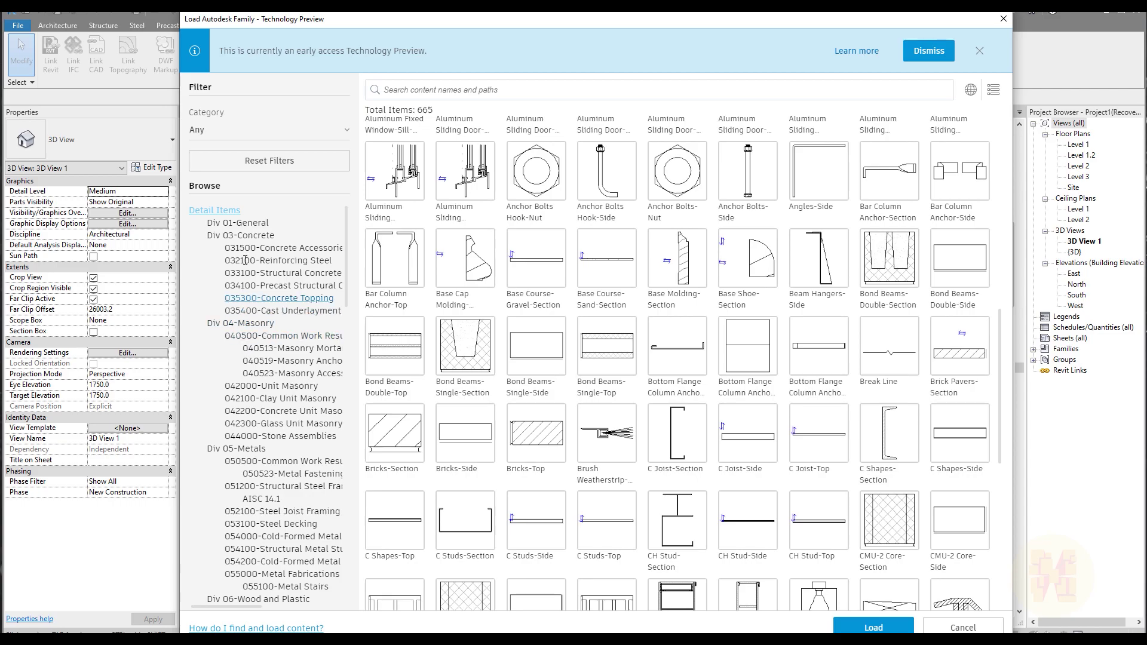
{"action": "left_click", "coordinate": [251, 162]}
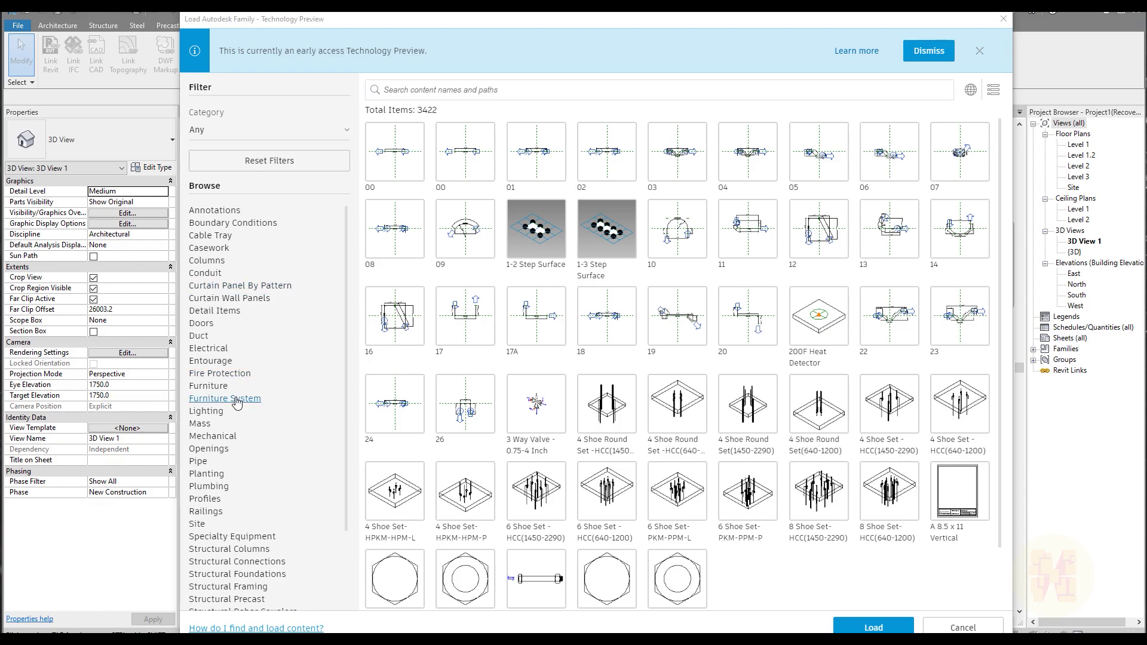
Filter to Doors > Commercial (16 families) and select Door-Exterior-Double.
{"action": "left_click", "coordinate": [201, 324]}
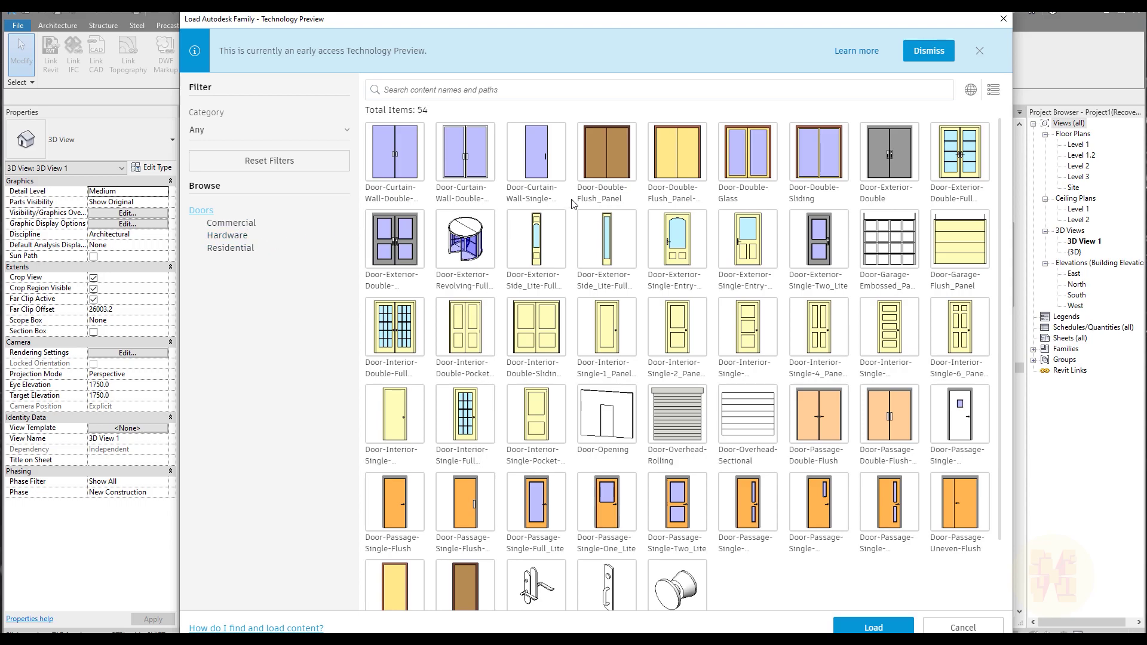
{"action": "scroll", "coordinate": [706, 421], "scroll_direction": "down", "scroll_amount": 1}
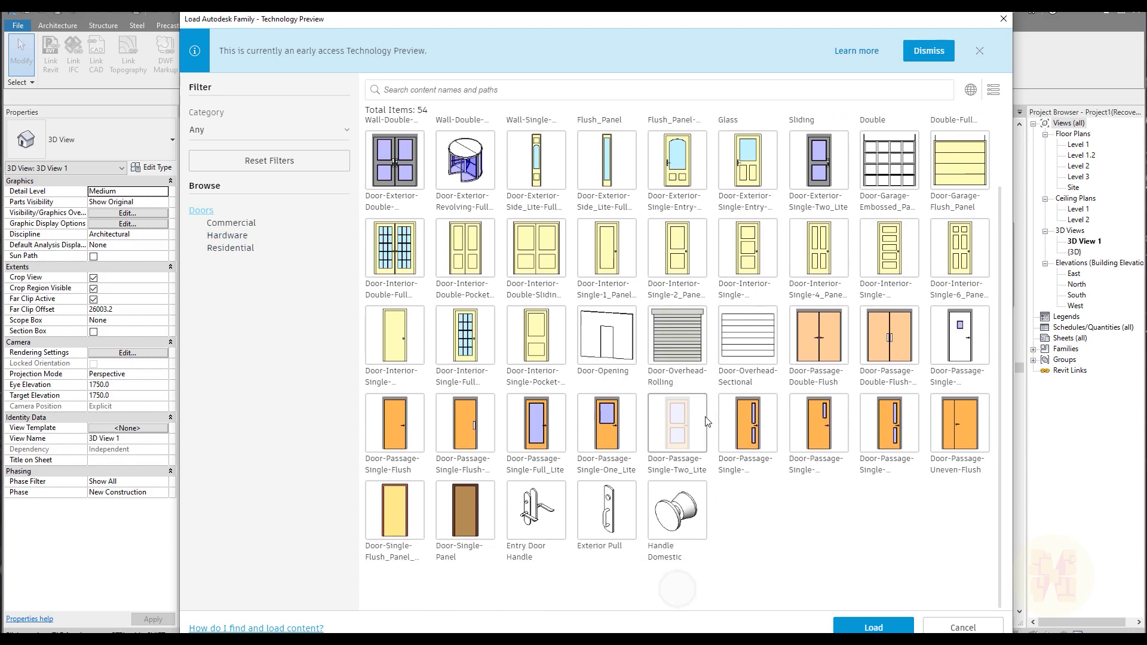
{"action": "scroll", "coordinate": [659, 272], "scroll_direction": "up", "scroll_amount": 1}
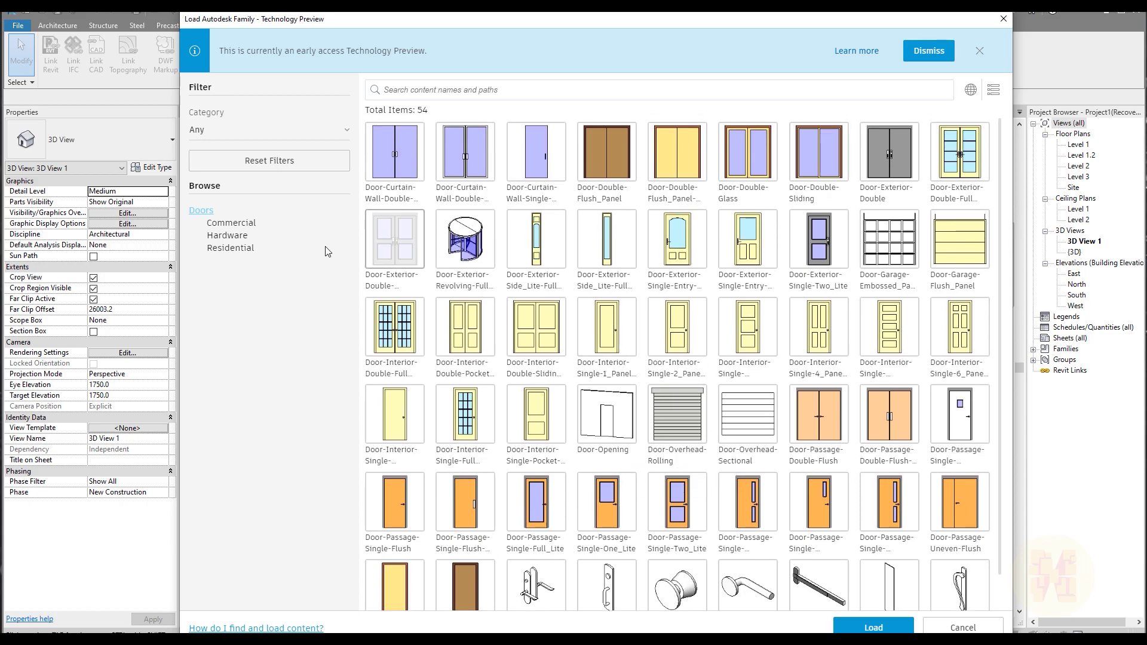
{"action": "left_click", "coordinate": [231, 223]}
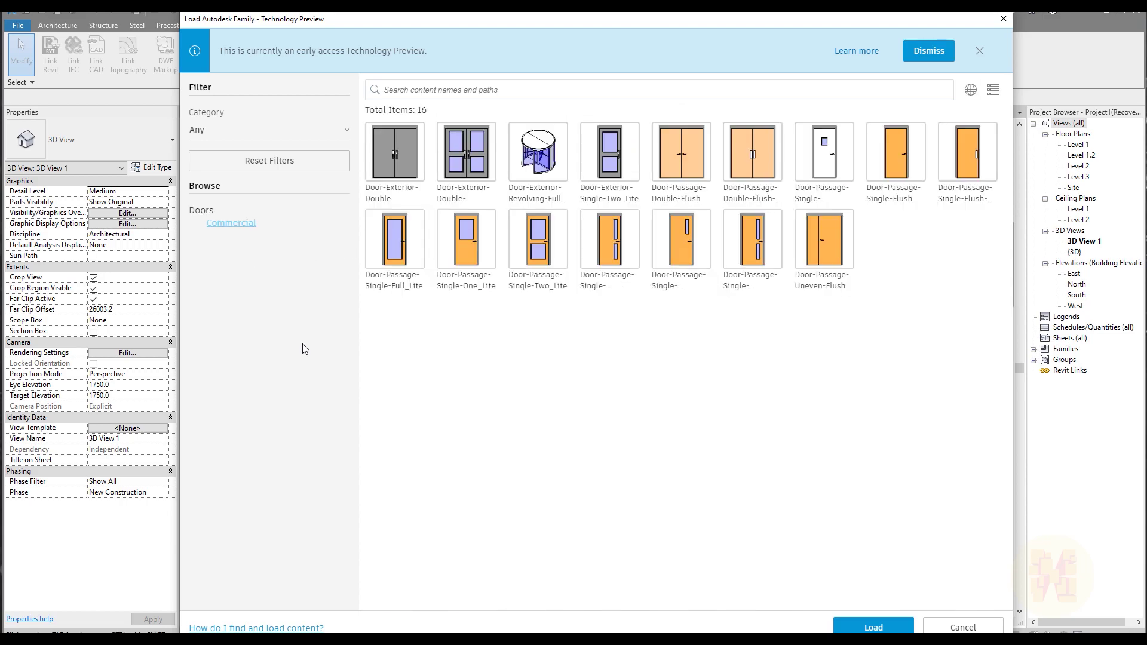
{"action": "left_click", "coordinate": [383, 177]}
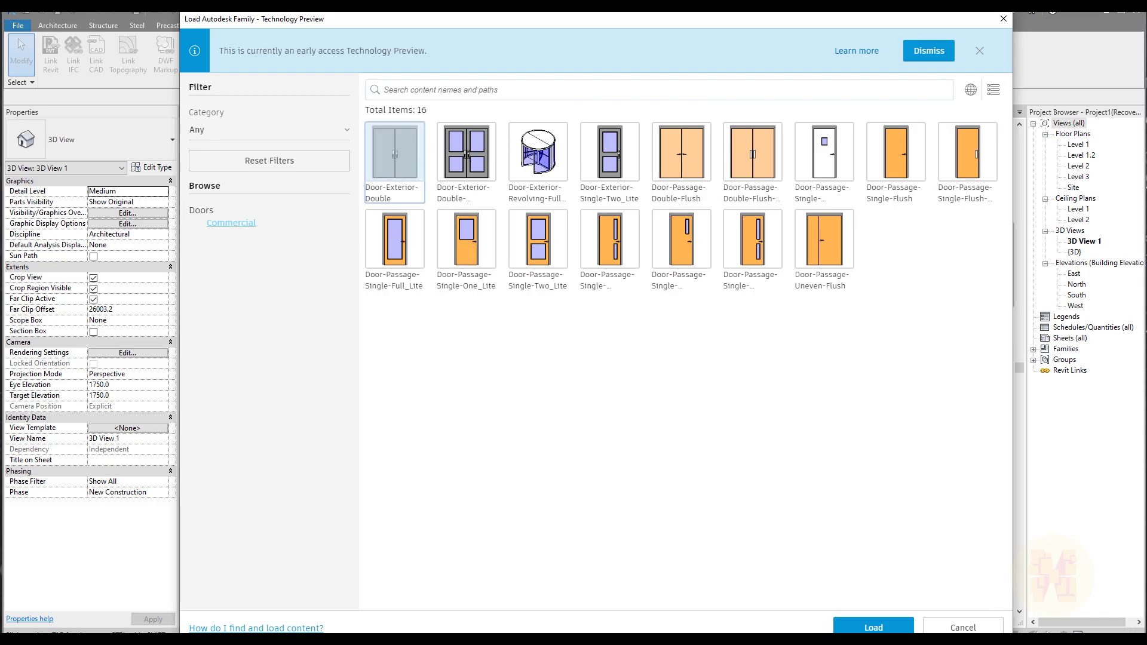
Load Door-Exterior-Double and accept its types in the Specify Types dialog.
{"action": "left_click", "coordinate": [873, 628]}
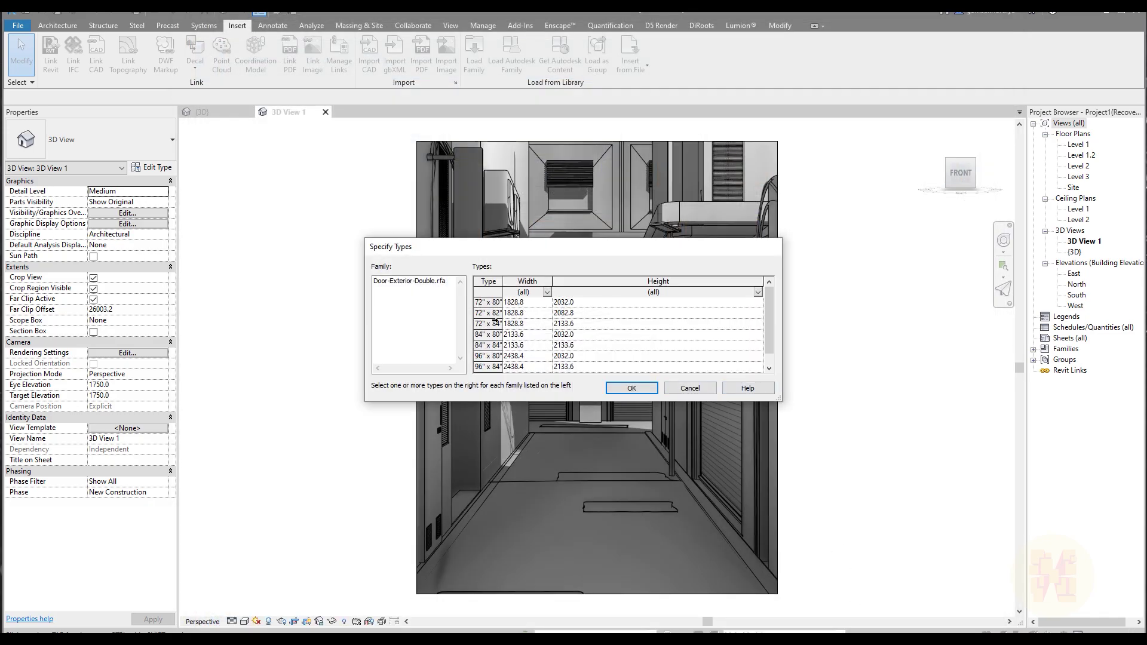
{"action": "scroll", "coordinate": [599, 334], "scroll_direction": "down", "scroll_amount": 1}
{"action": "scroll", "coordinate": [653, 354], "scroll_direction": "up", "scroll_amount": 1}
{"action": "left_click", "coordinate": [625, 390]}
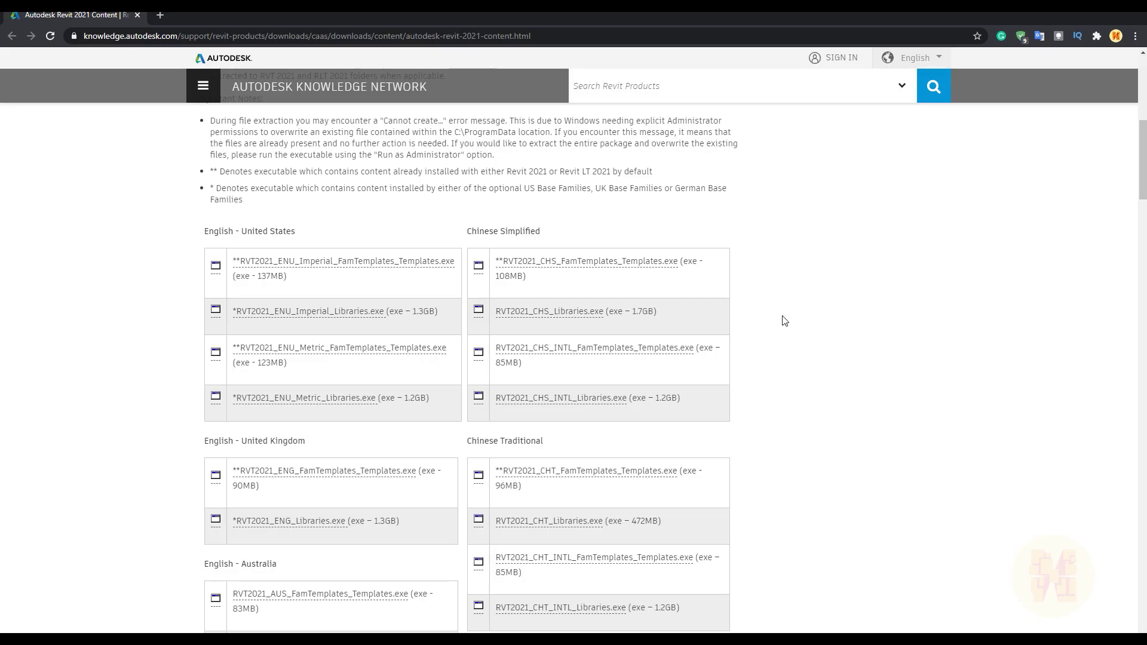
{"action": "scroll", "coordinate": [780, 321], "scroll_direction": "up", "scroll_amount": 1}
{"action": "scroll", "coordinate": [779, 321], "scroll_direction": "down", "scroll_amount": 1}
{"action": "left_click_drag", "start_coordinate": [411, 311], "coordinate": [441, 316]}
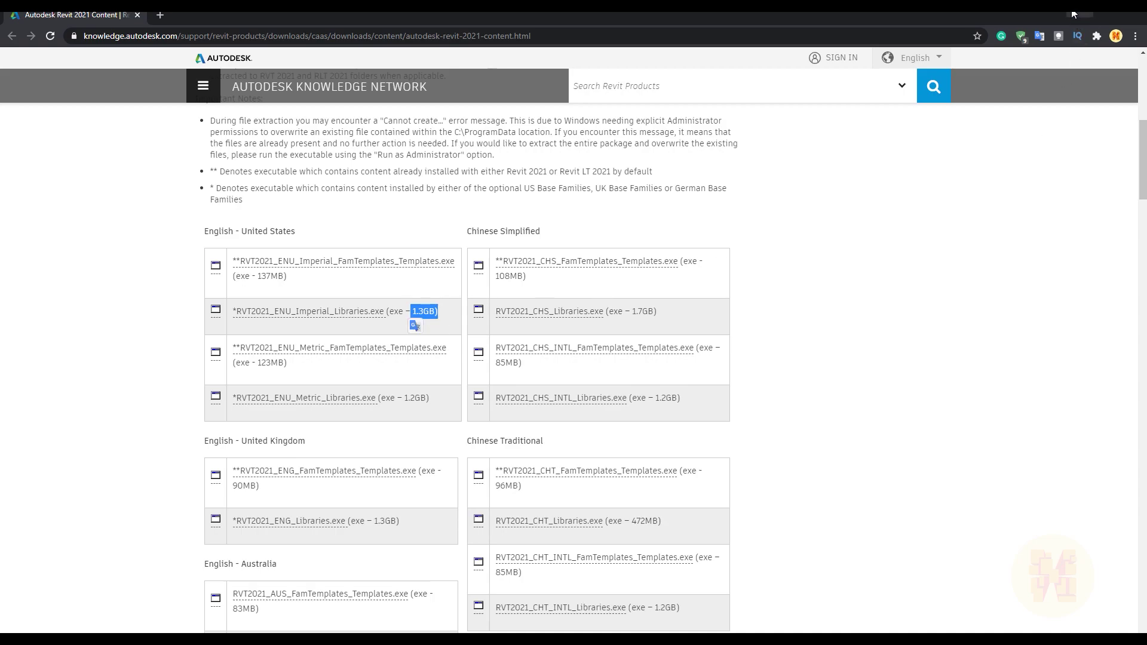
{"action": "key", "text": "alt+Tab"}
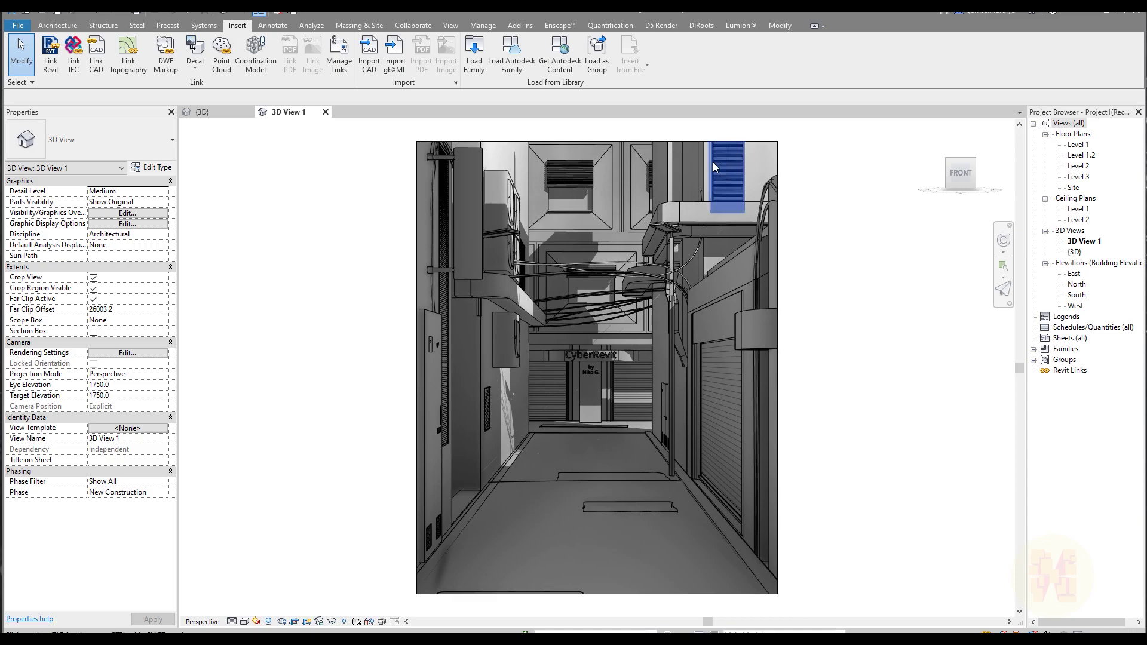
{"action": "left_click", "coordinate": [512, 75]}
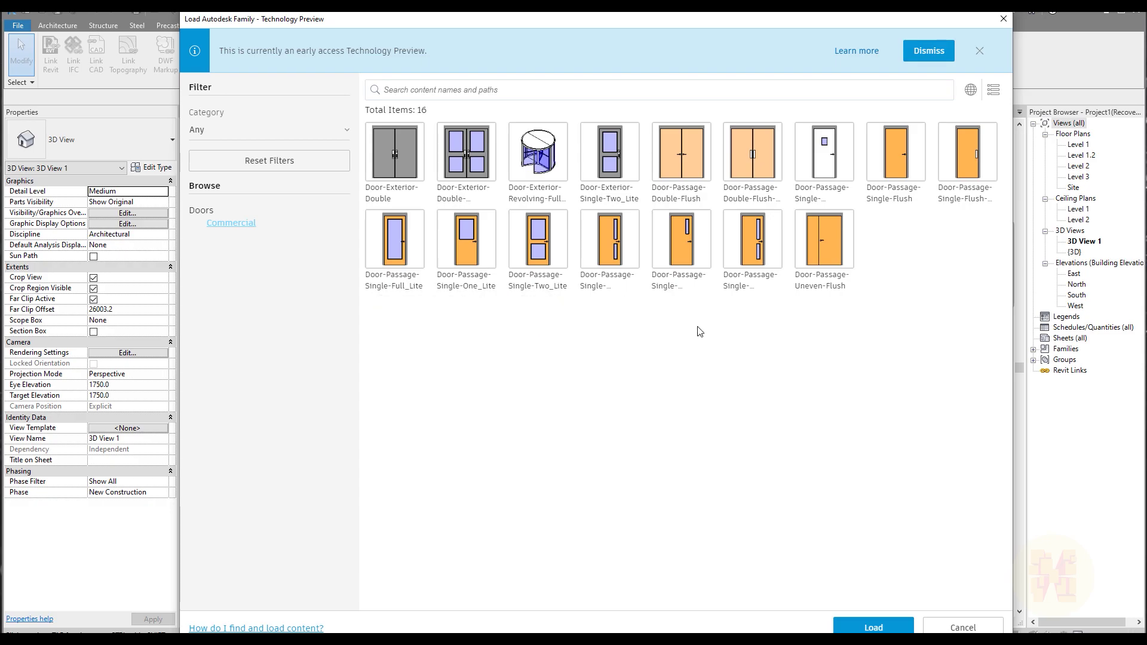
{"action": "left_click", "coordinate": [1003, 19]}
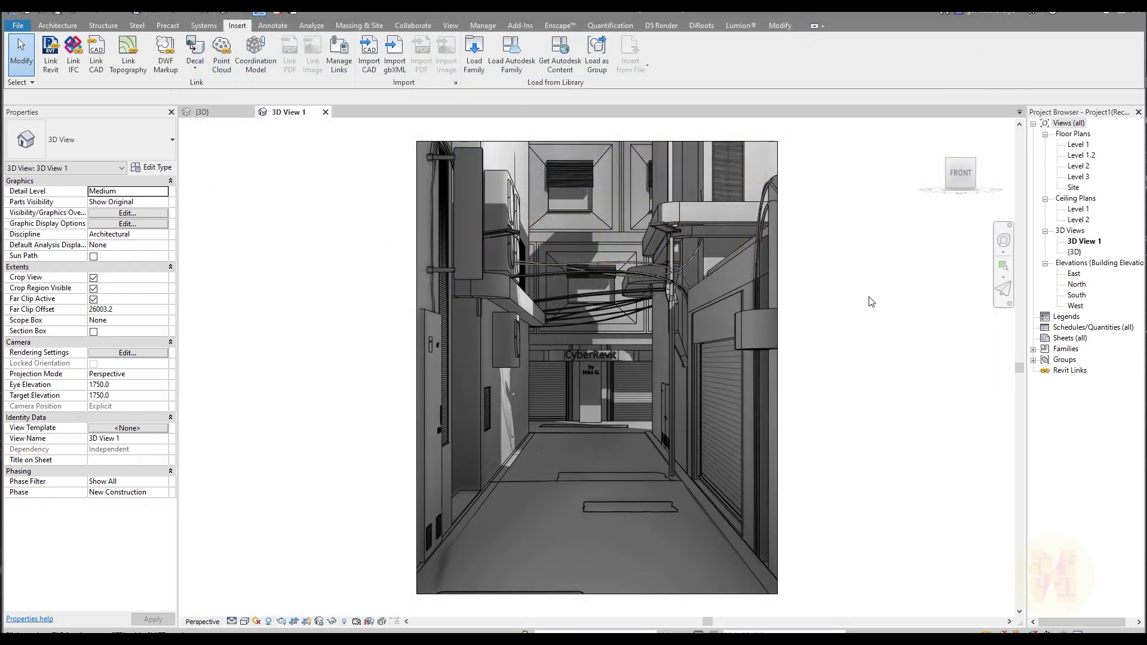